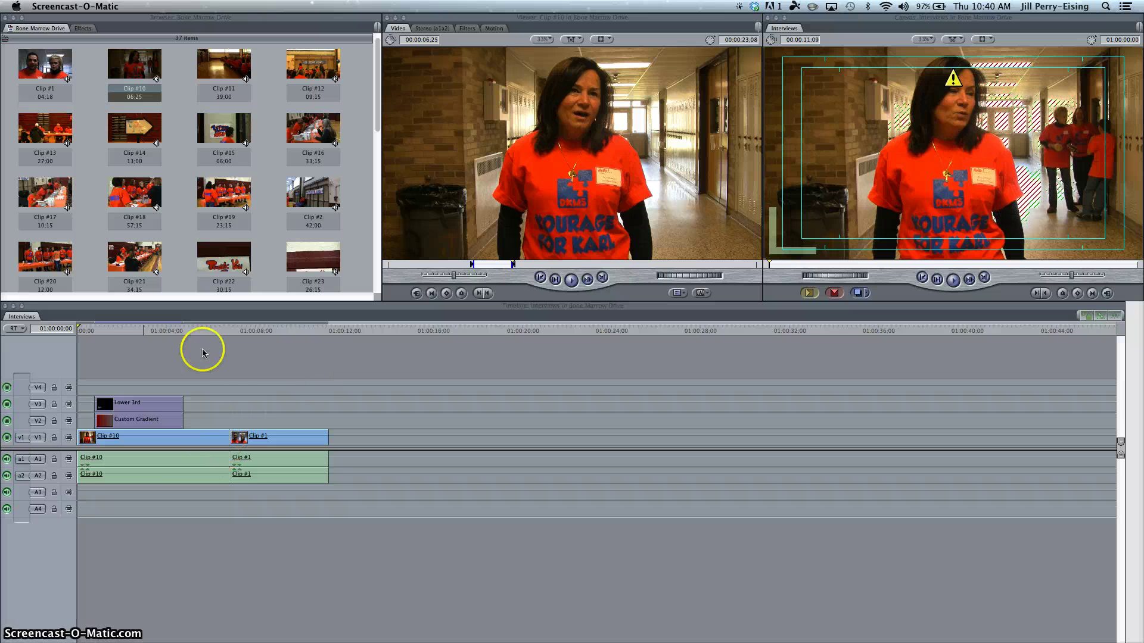
# - Add a Cross Dissolve at the Clip #10 / Clip #1 edit point from its shortcut menu
pyautogui.click(204, 327)
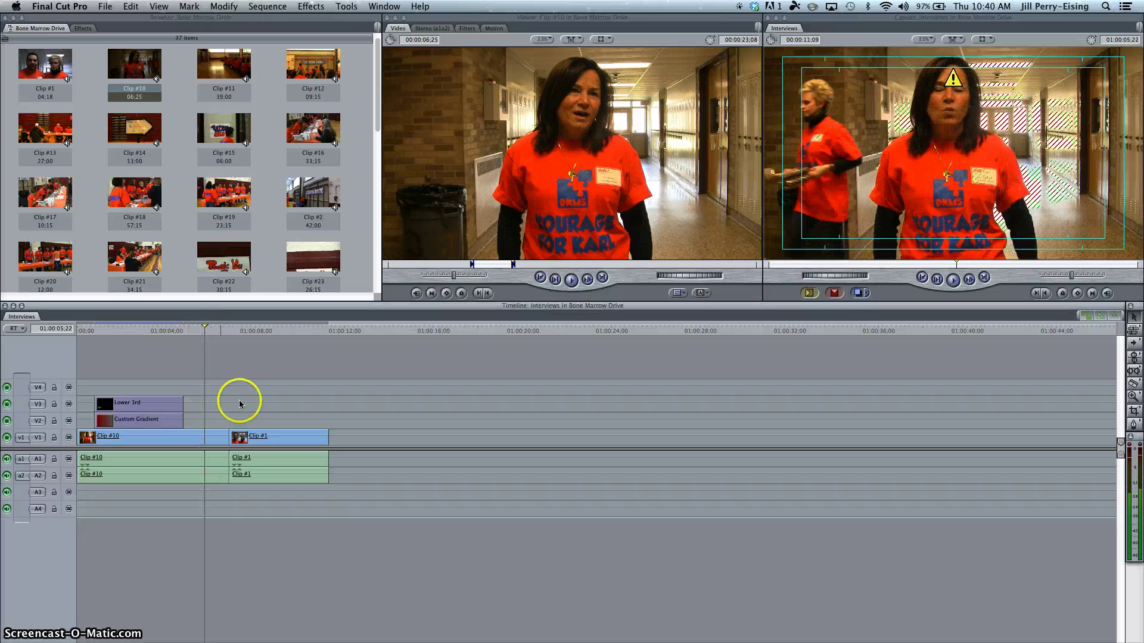
pyautogui.click(274, 327)
pyautogui.click(228, 442)
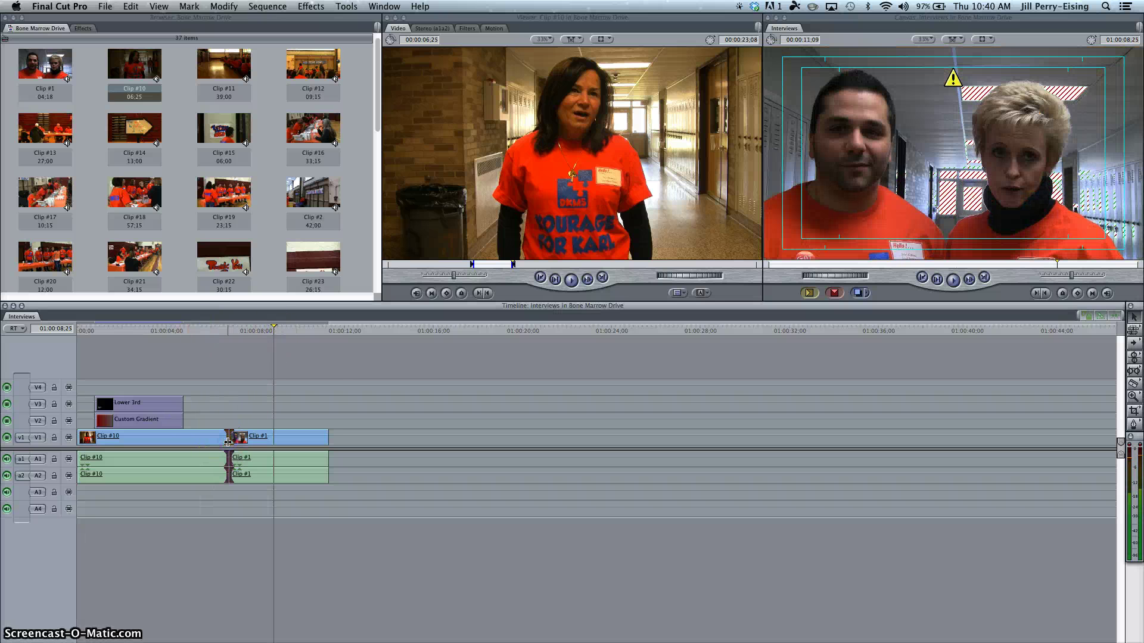
pyautogui.click(352, 356)
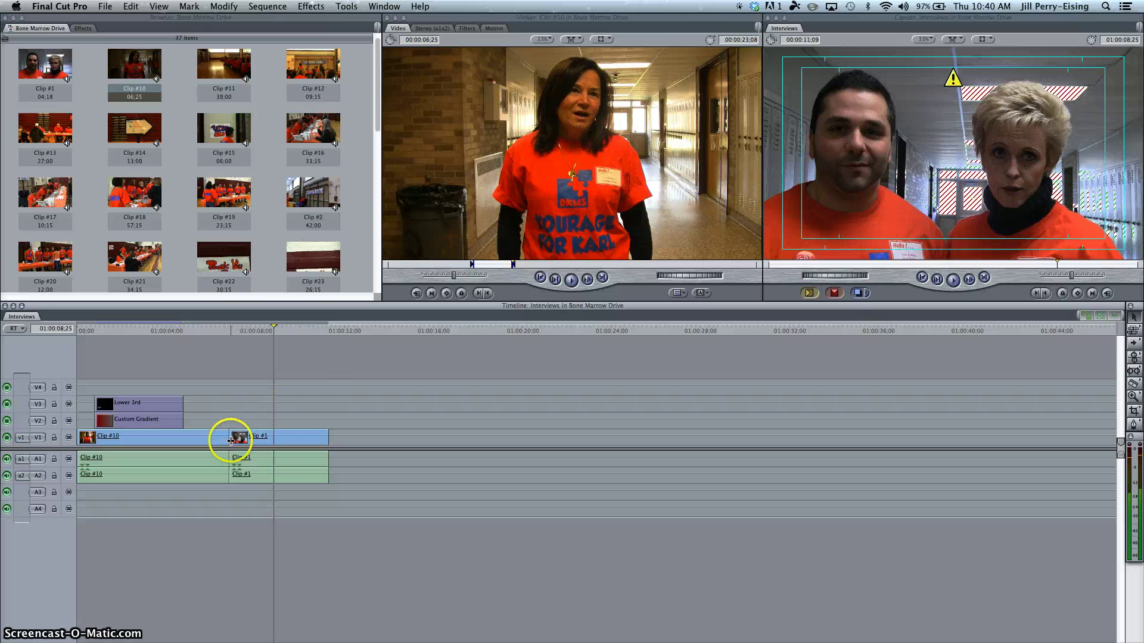
pyautogui.rightClick(231, 439)
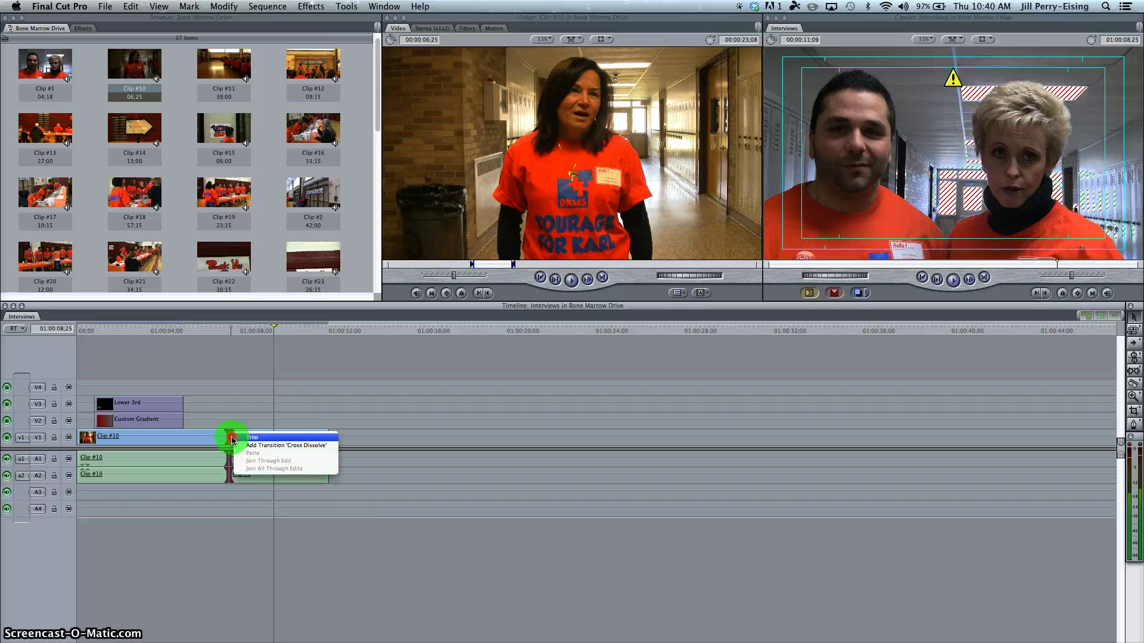
pyautogui.click(257, 445)
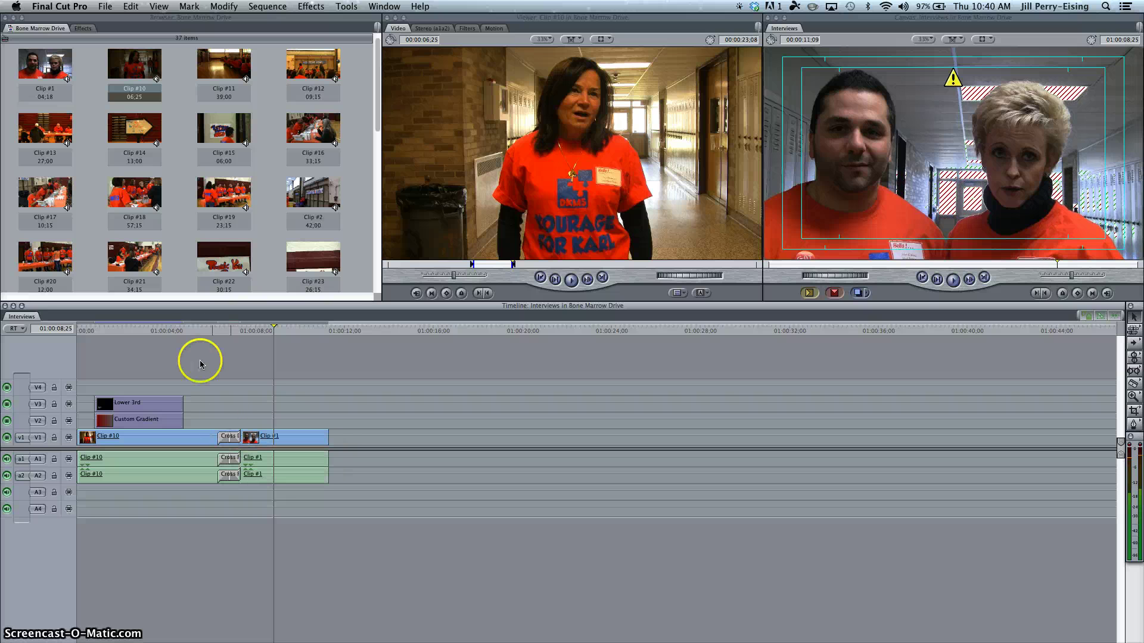
pyautogui.click(191, 327)
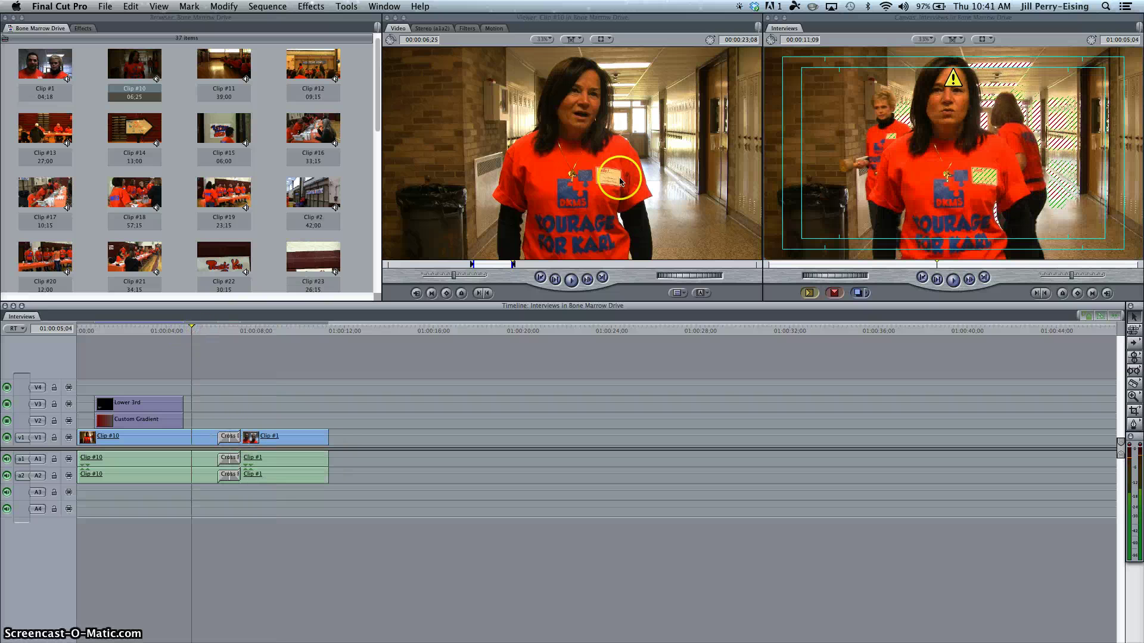
# - Play the sequence, then delete the Cross Dissolve and restore it with undo
pyautogui.click(843, 157)
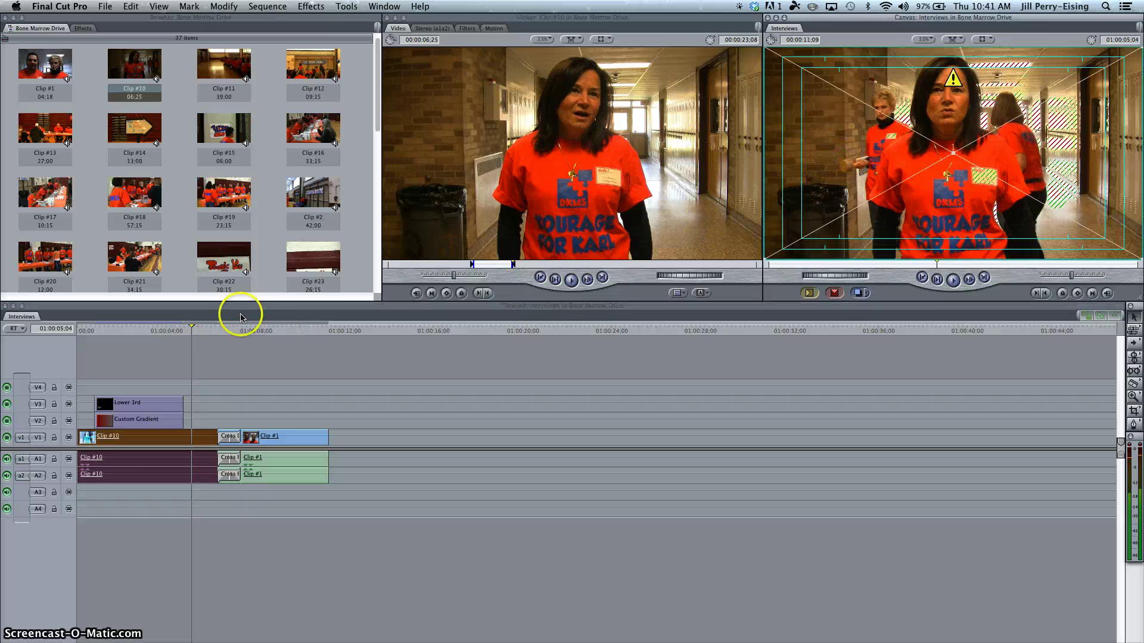
pyautogui.click(191, 331)
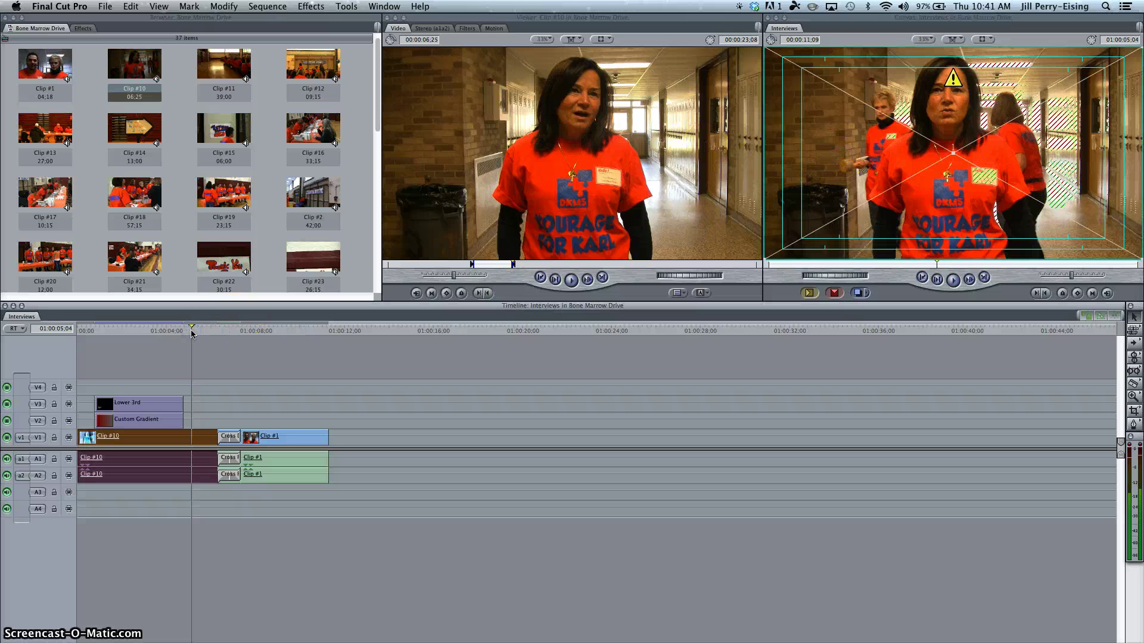
pyautogui.press('space')
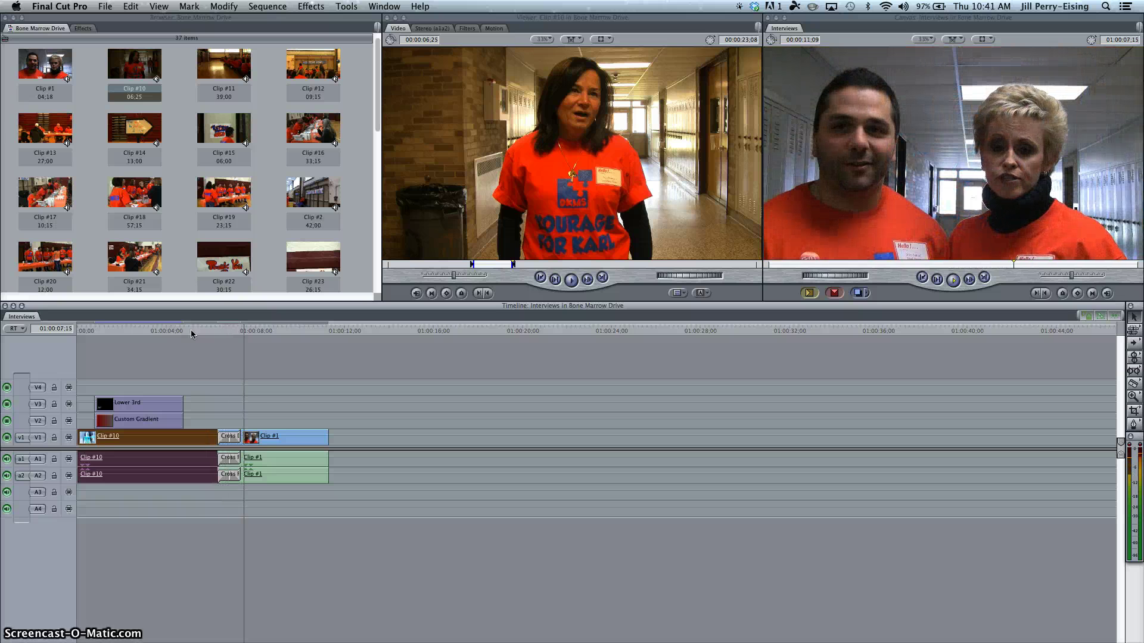
pyautogui.press('space')
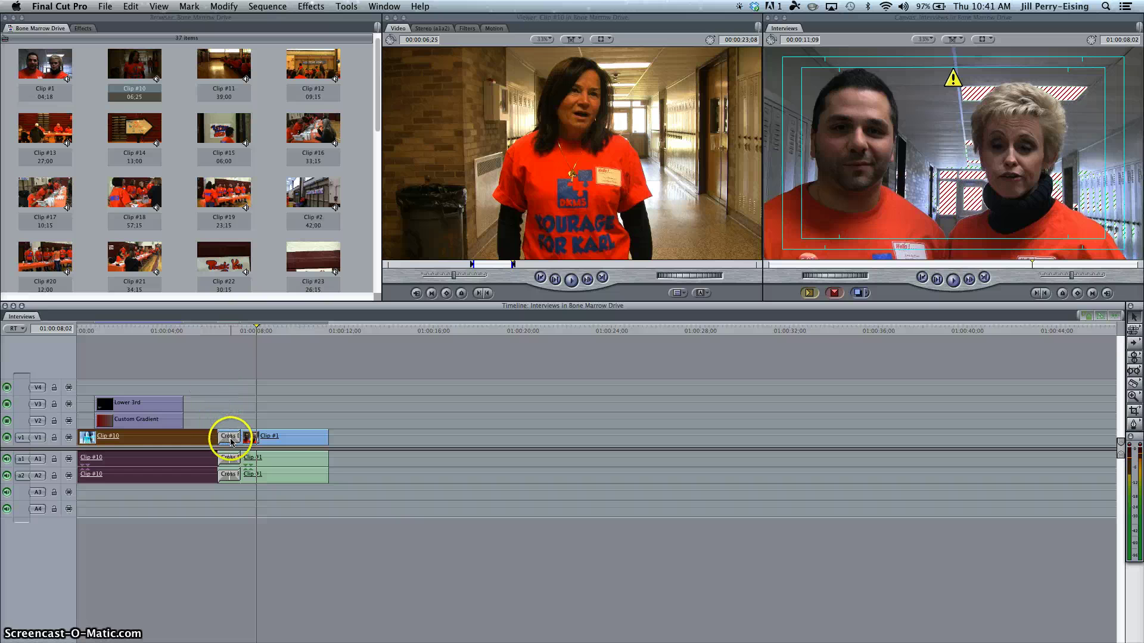
pyautogui.click(231, 442)
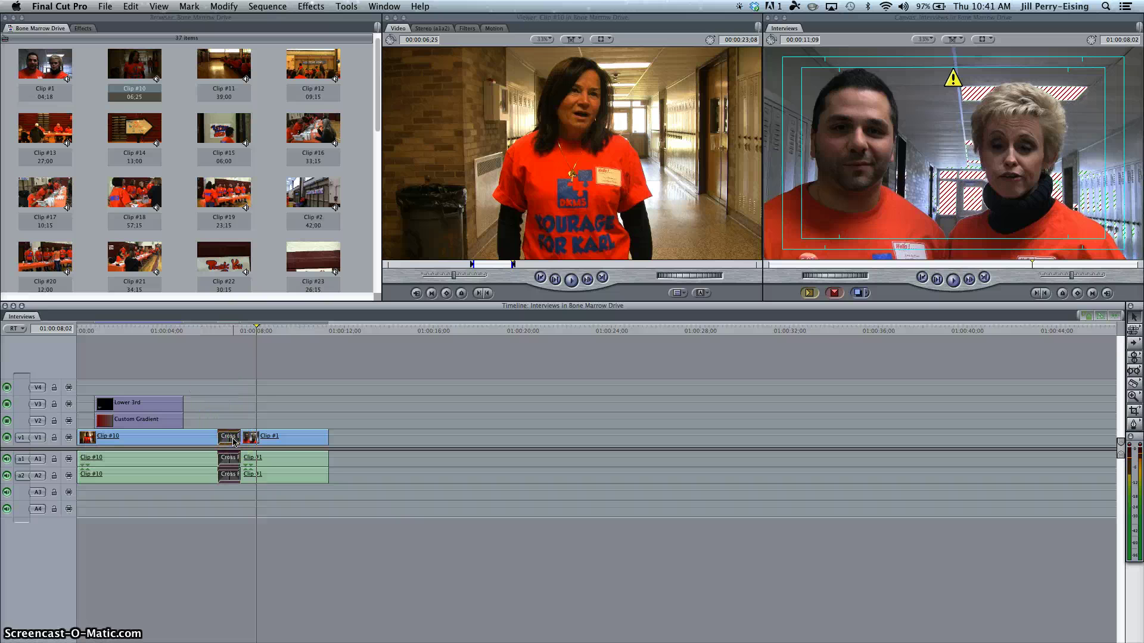
pyautogui.press('Delete')
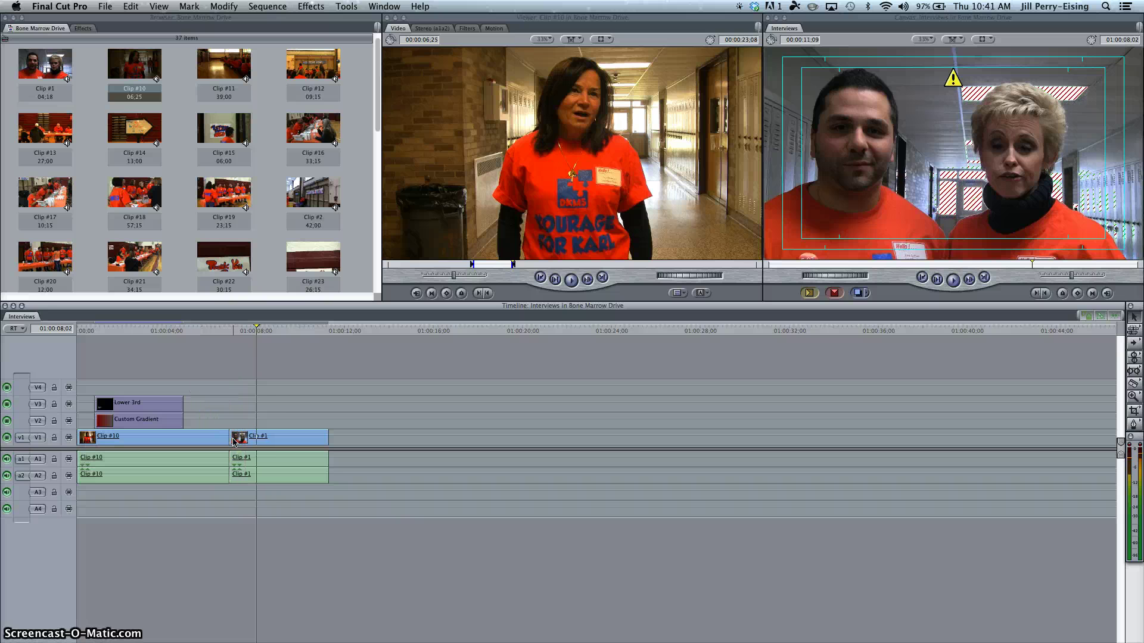
pyautogui.press('super+z')
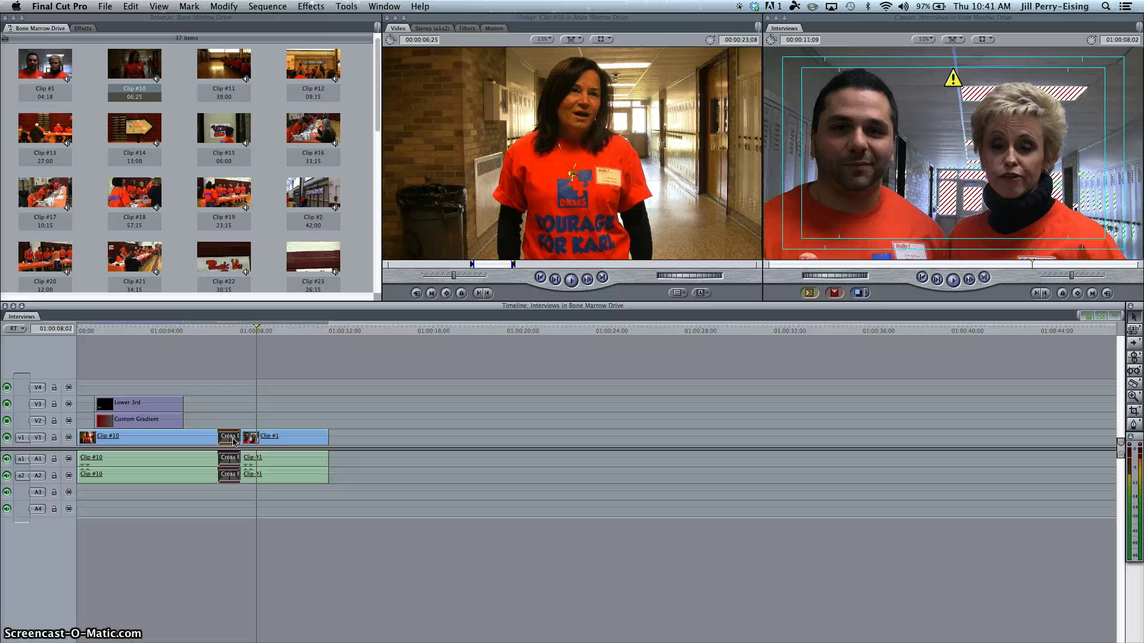
# - Drag the Cross Dissolve's left edge to start earlier in Clip #10, then play from 01:00:03;12
pyautogui.click(215, 438)
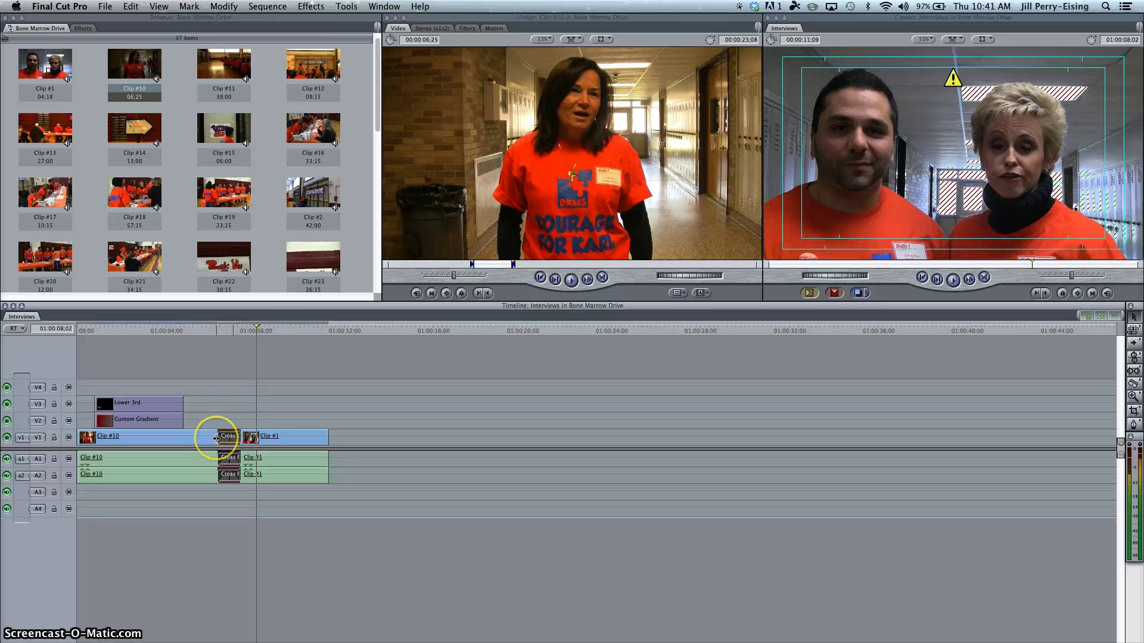
pyautogui.moveTo(219, 437); pyautogui.dragTo(187, 435)
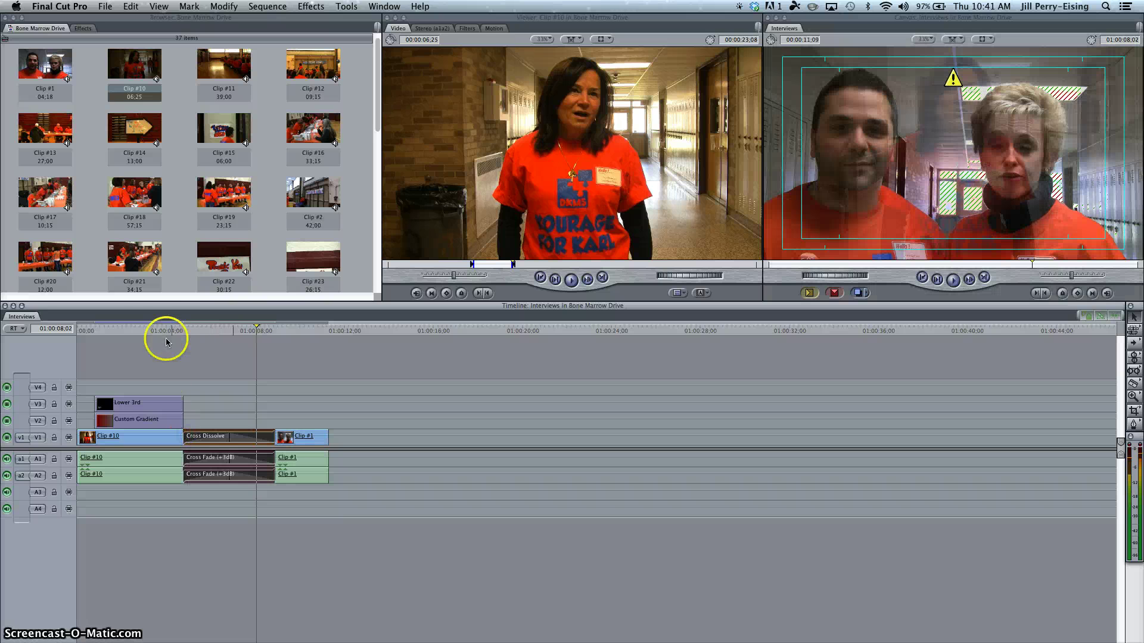
pyautogui.click(151, 328)
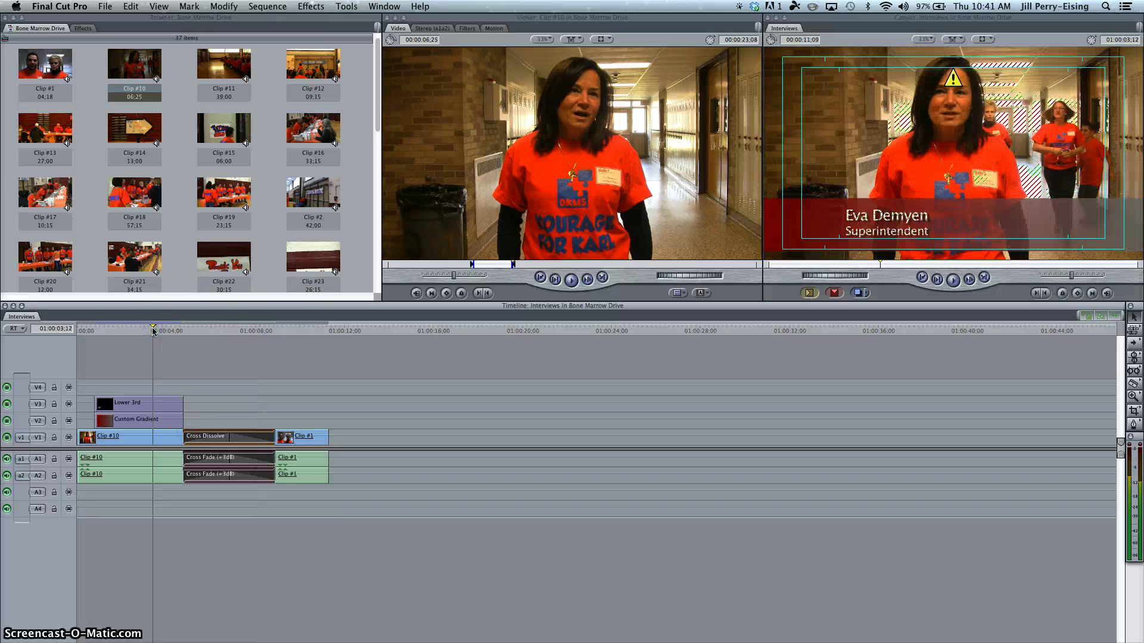
pyautogui.press('space')
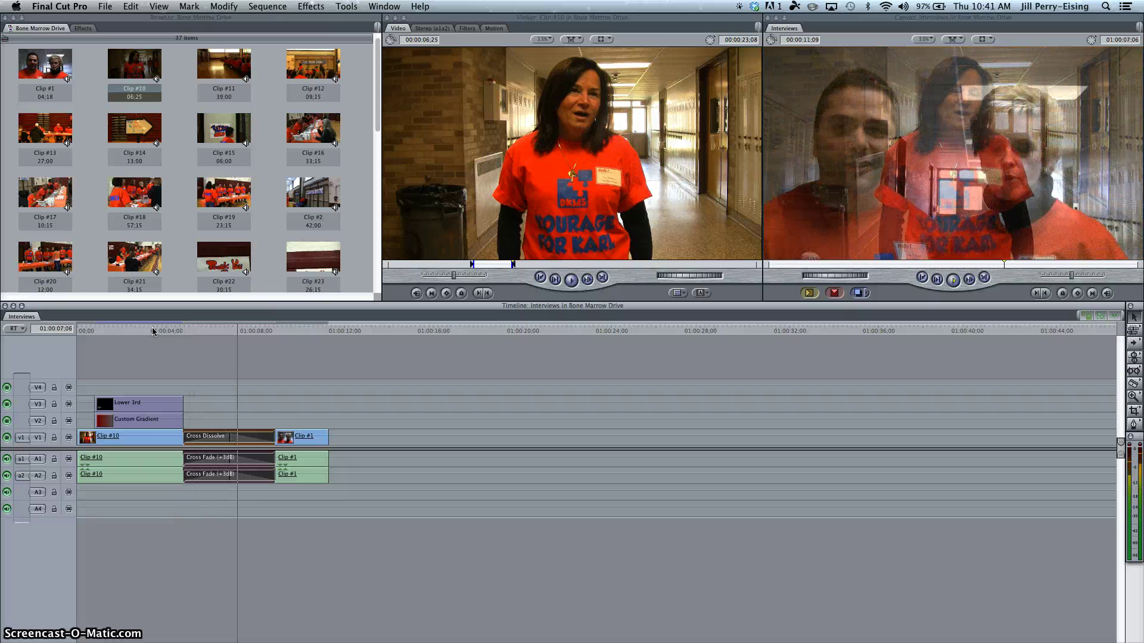
# - Undo the lengthening, then delete the Cross Dissolve along with its audio cross fades
pyautogui.press('space')
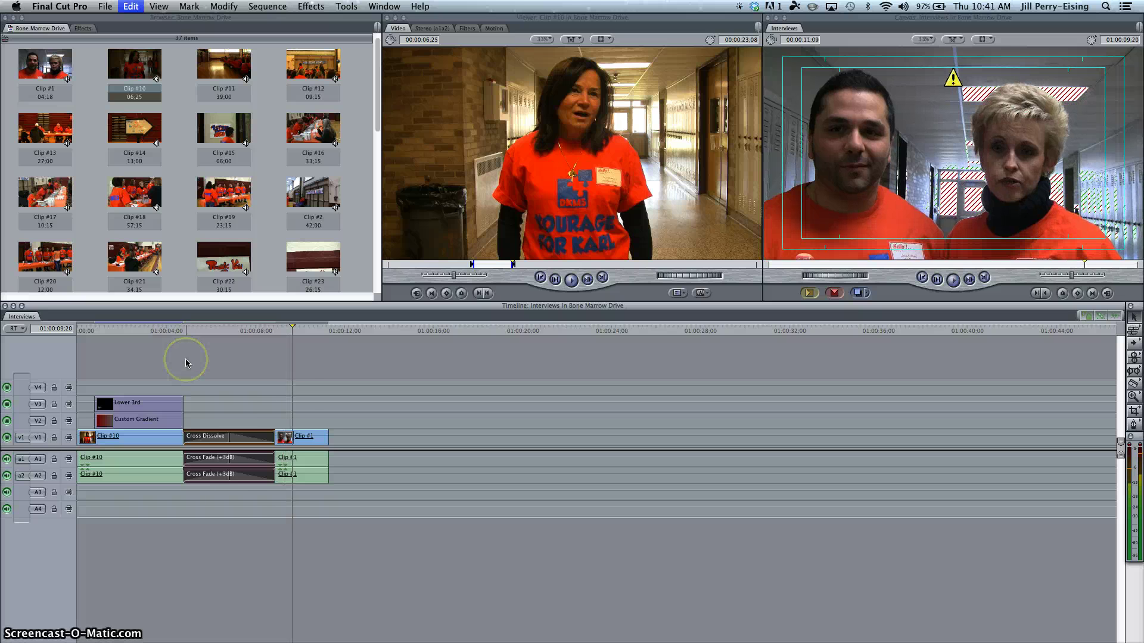
pyautogui.press('super+z')
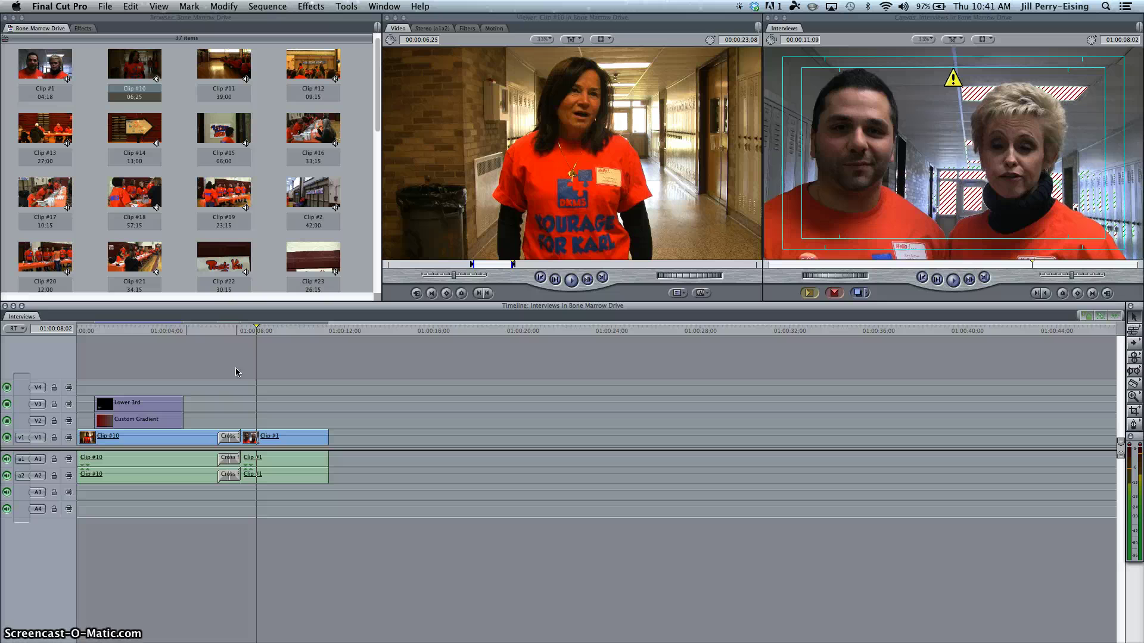
pyautogui.click(222, 440)
pyautogui.click(222, 440)
pyautogui.press('Delete')
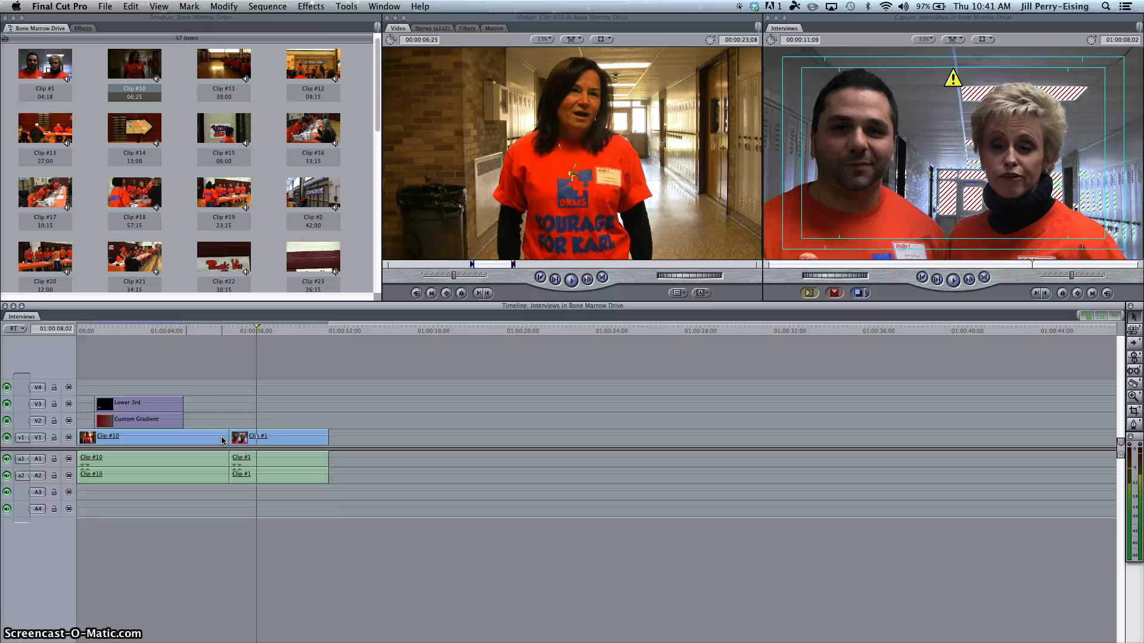
# - Select the straight cut between Clip #10 and Clip #1 and dismiss its shortcut menu
pyautogui.moveTo(230, 436); pyautogui.dragTo(230, 436)
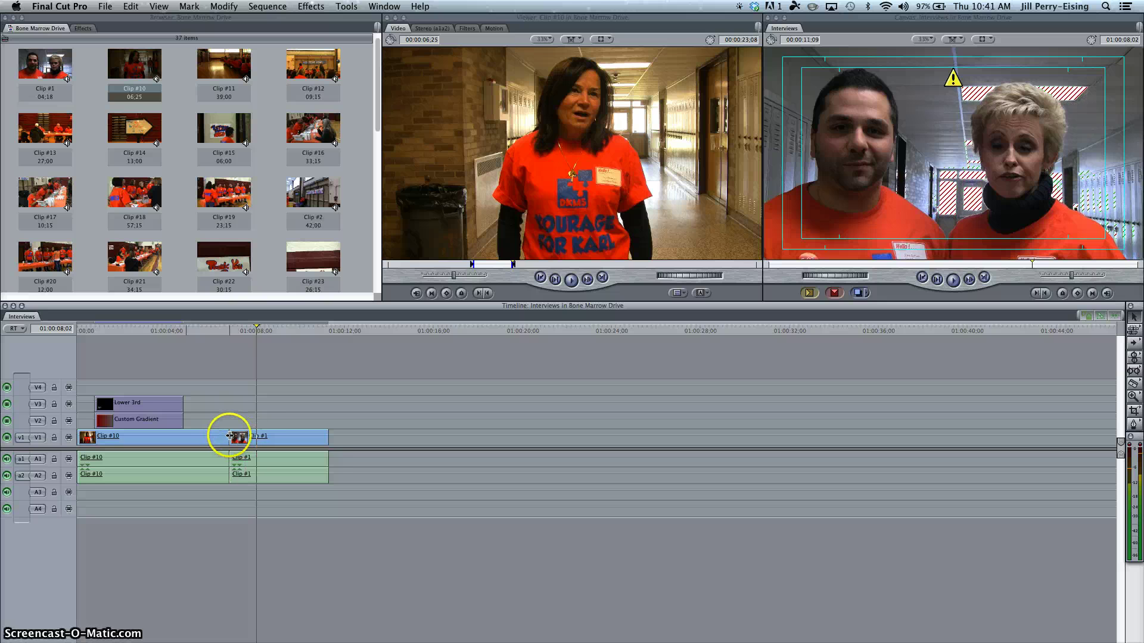
pyautogui.rightClick(230, 437)
pyautogui.click(231, 390)
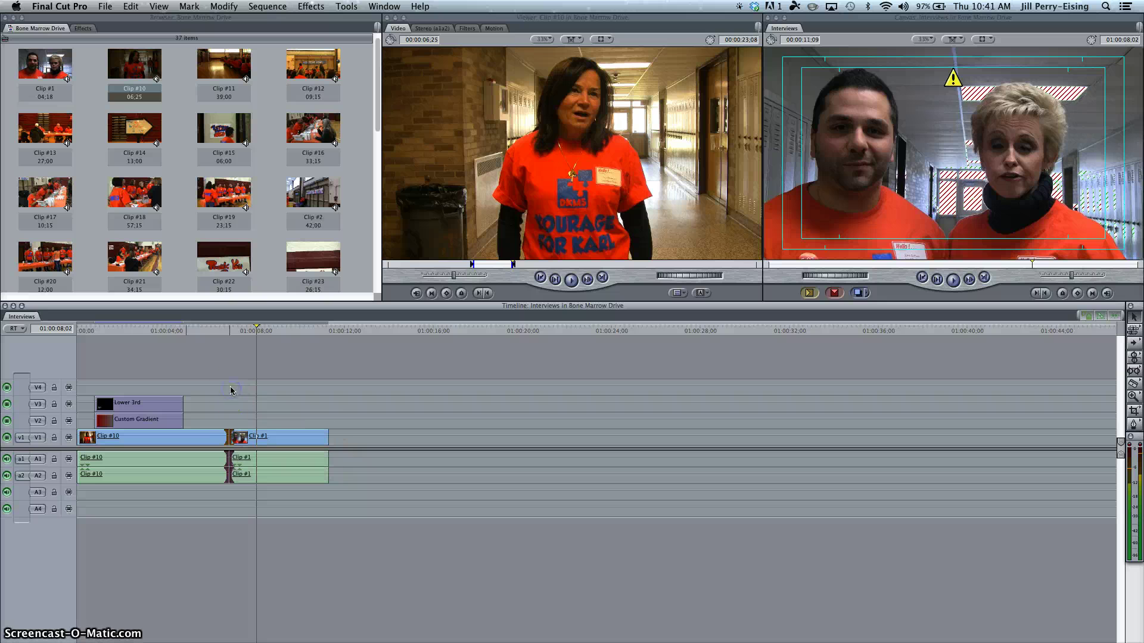
# - Open Effects > Video Transitions > Wipe and select Checker Wipe
pyautogui.click(88, 29)
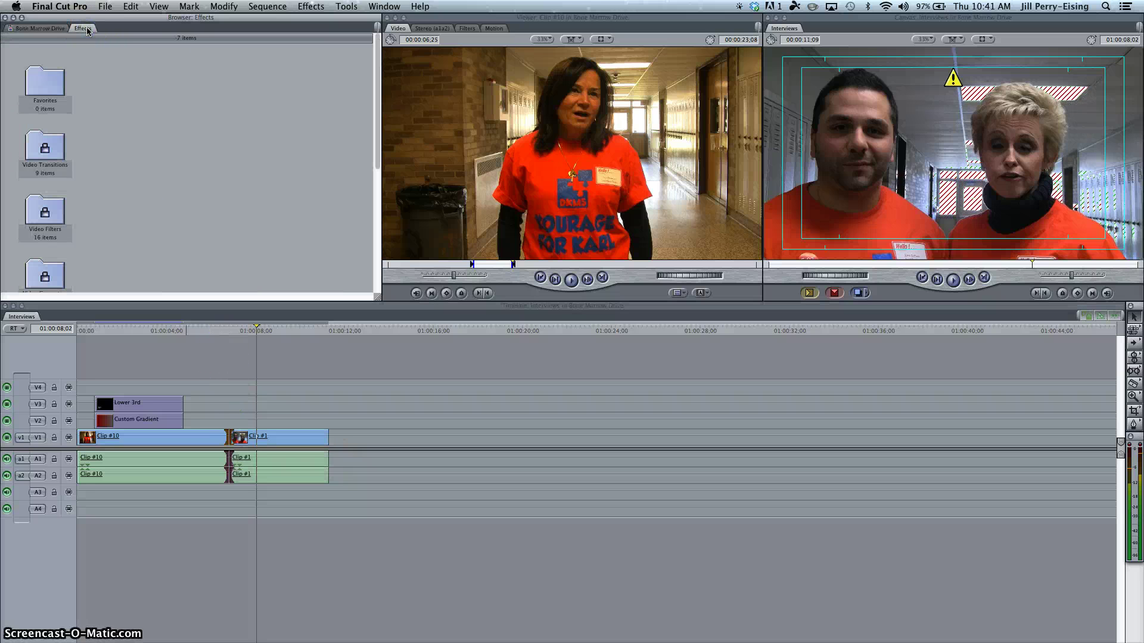
pyautogui.doubleClick(44, 149)
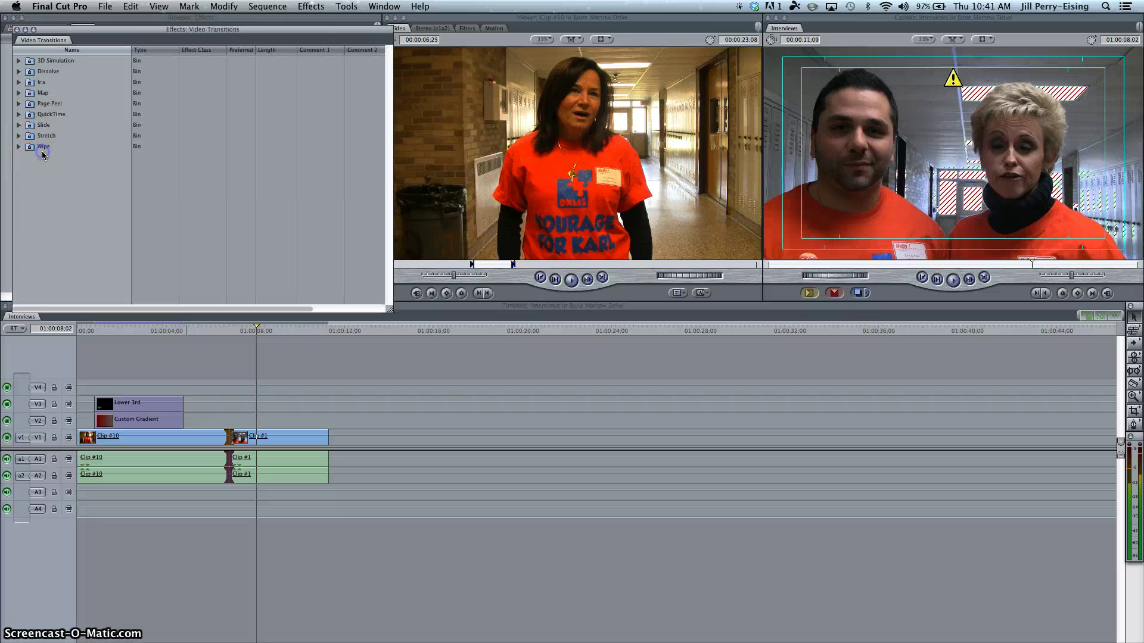
pyautogui.click(61, 149)
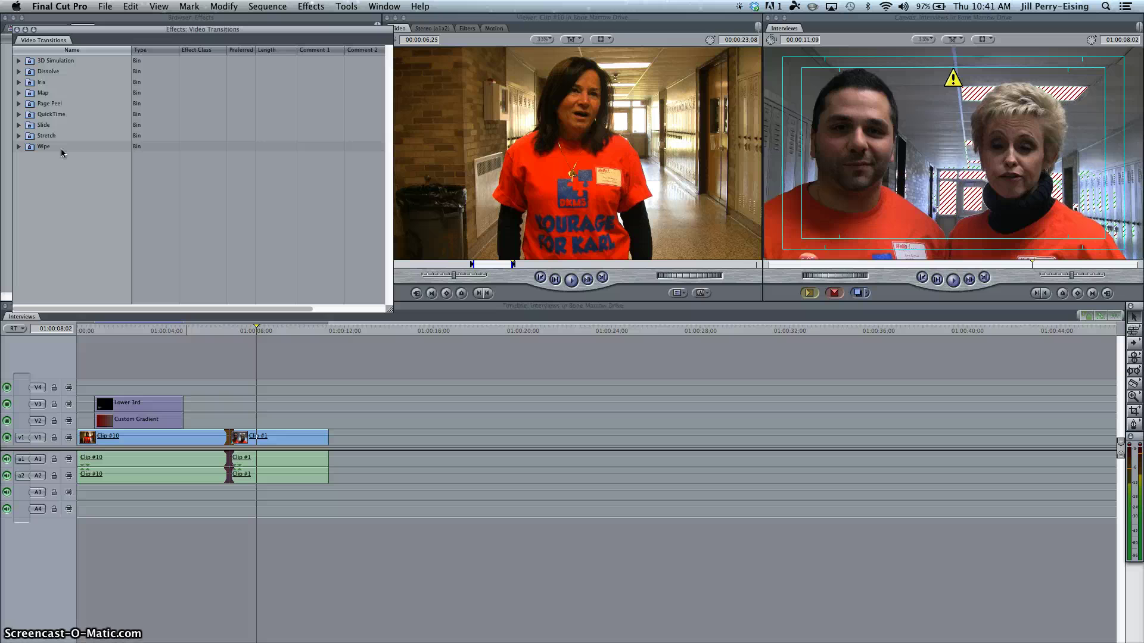
pyautogui.click(40, 149)
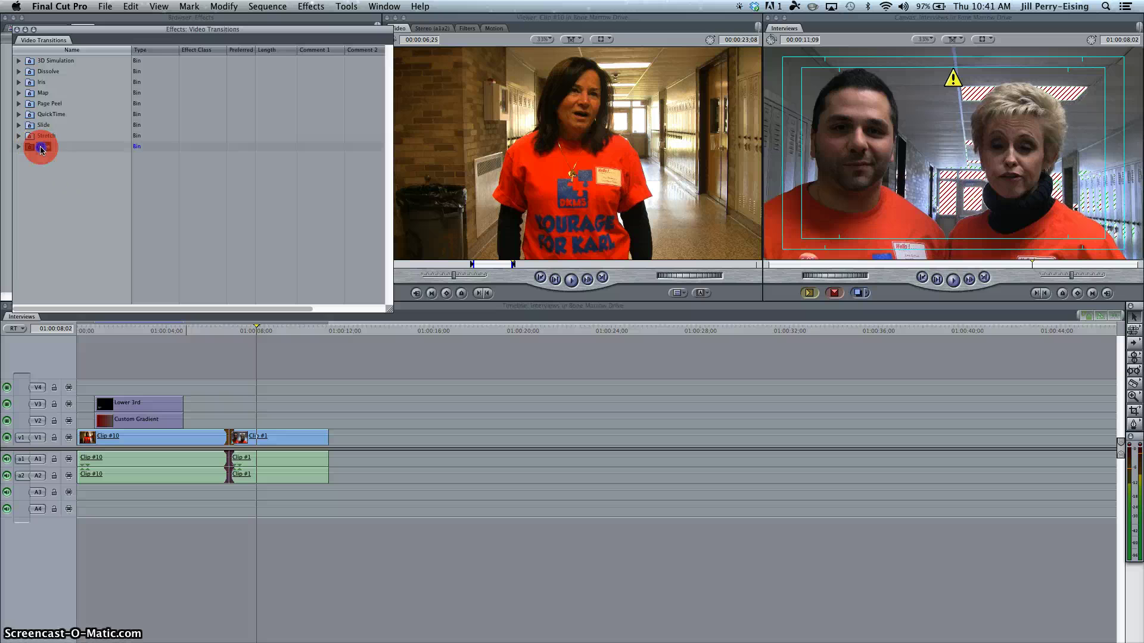
pyautogui.doubleClick(40, 148)
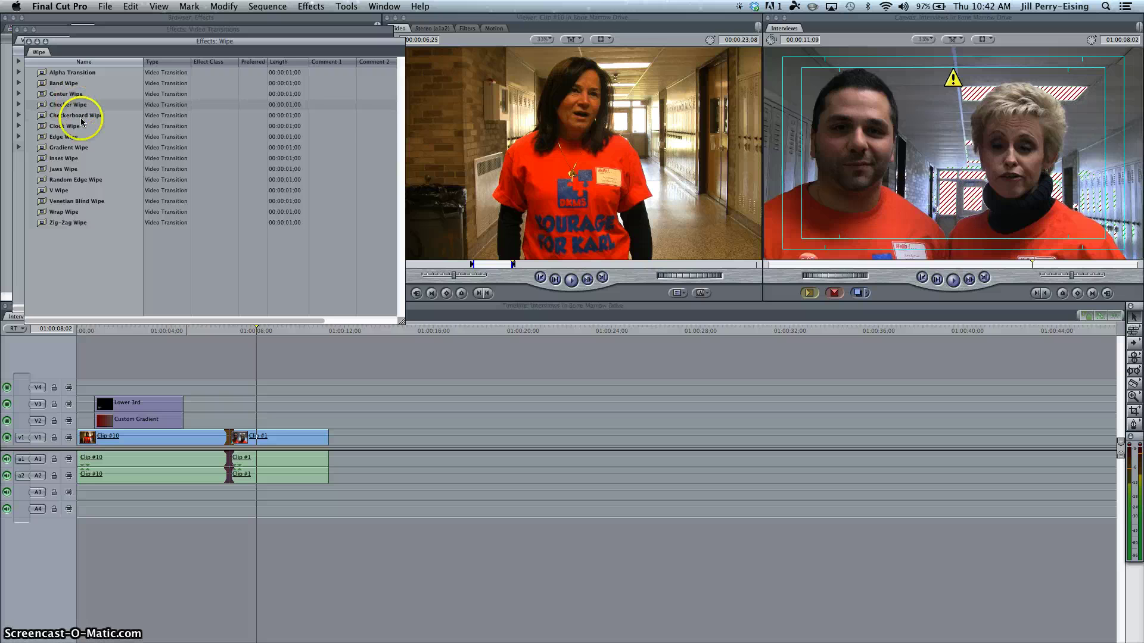
pyautogui.click(78, 106)
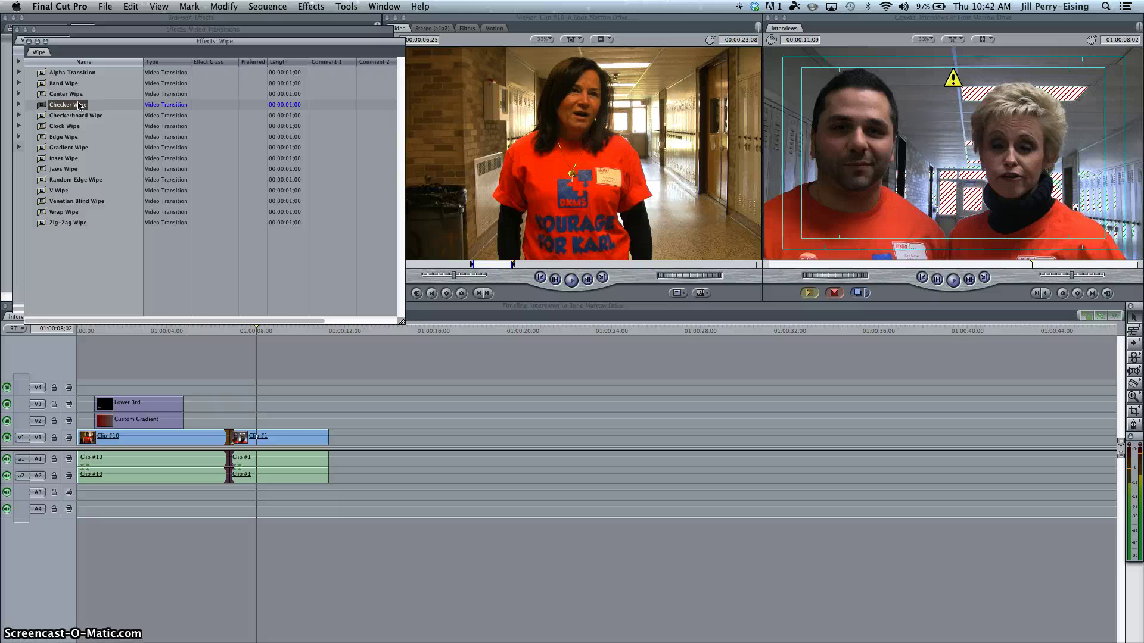
pyautogui.click(80, 106)
# - Drop Checker Wipe on the Clip #10 / Clip #1 cut and play it from just before
pyautogui.moveTo(79, 106); pyautogui.dragTo(241, 438)
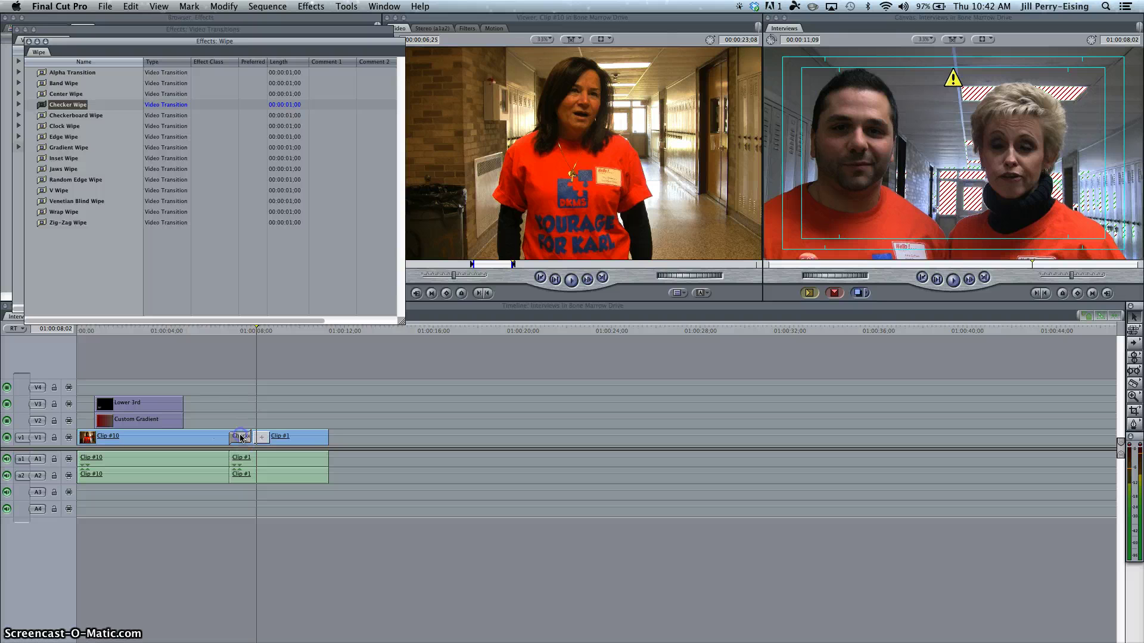
pyautogui.click(209, 334)
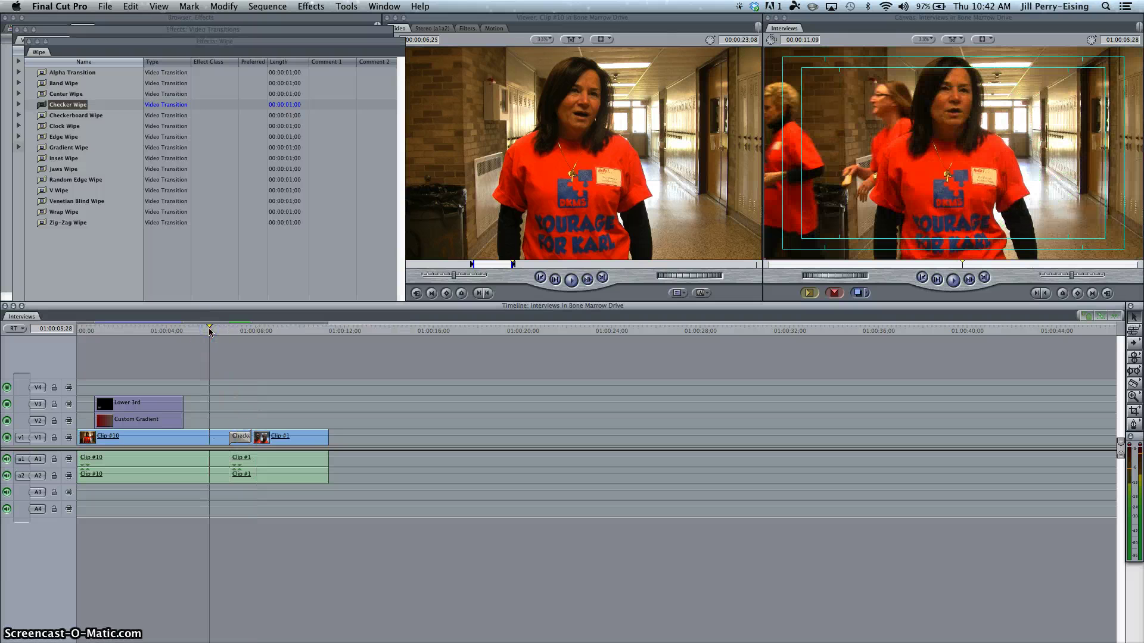
pyautogui.press('space')
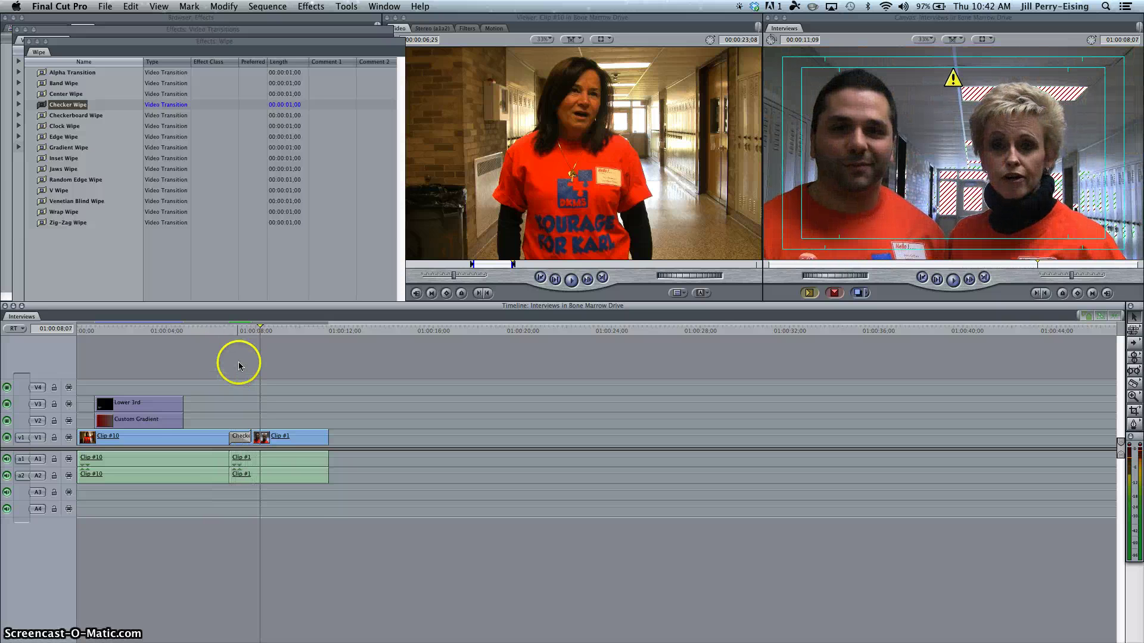
pyautogui.click(238, 365)
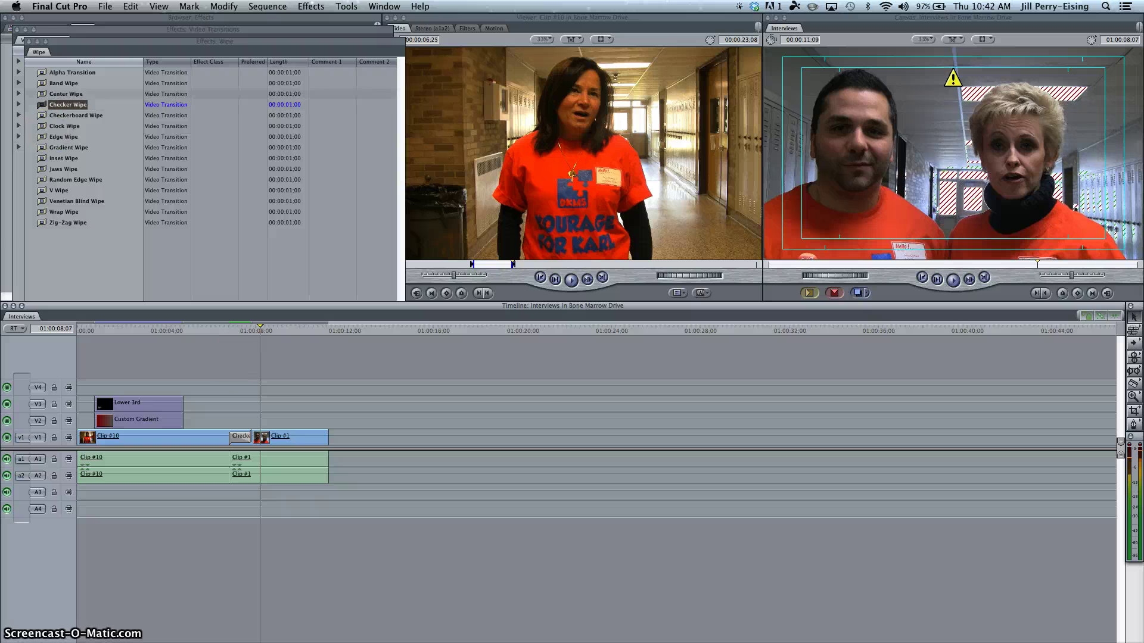
pyautogui.click(33, 41)
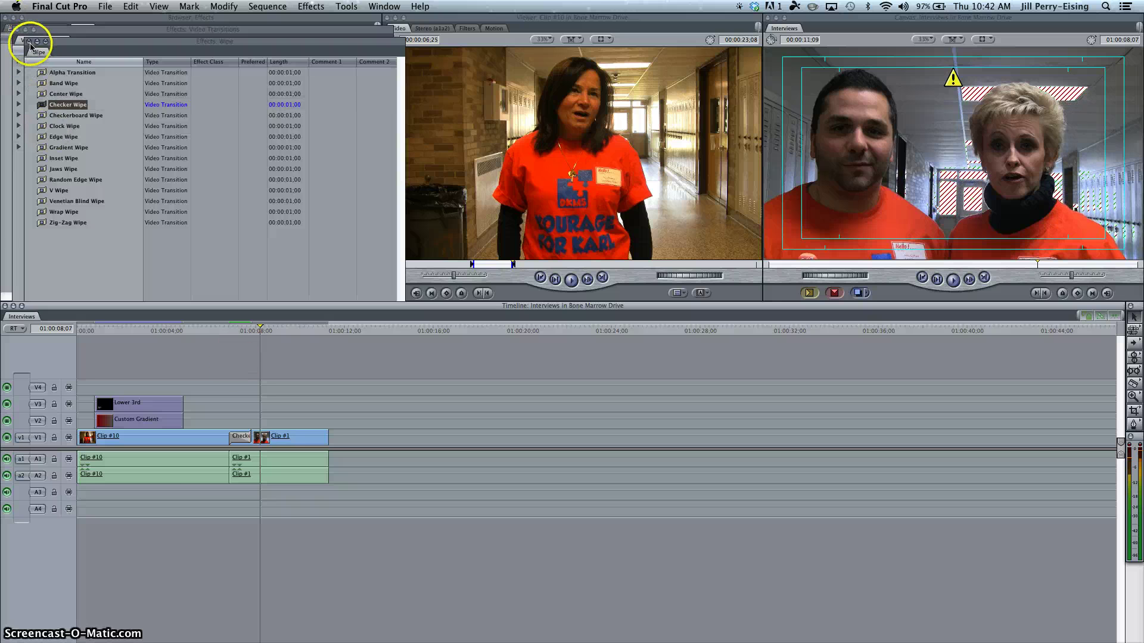
# - Close the Effects: Wipe window and open Checker Wipe's editor showing 8 columns, 6 rows, Left wipe
pyautogui.click(32, 42)
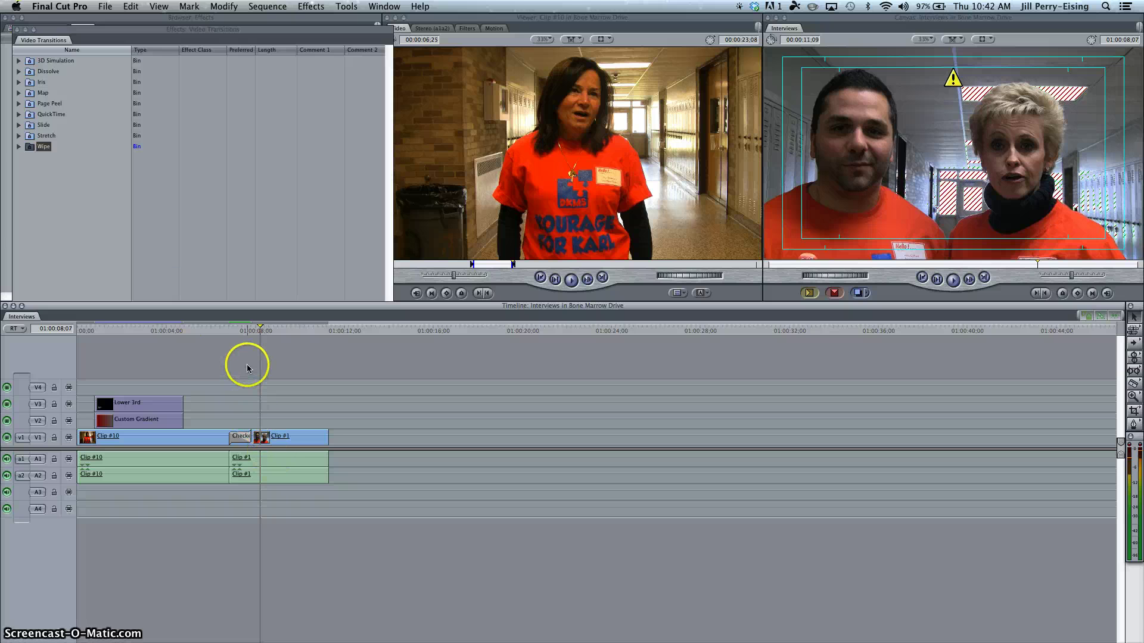
pyautogui.doubleClick(241, 436)
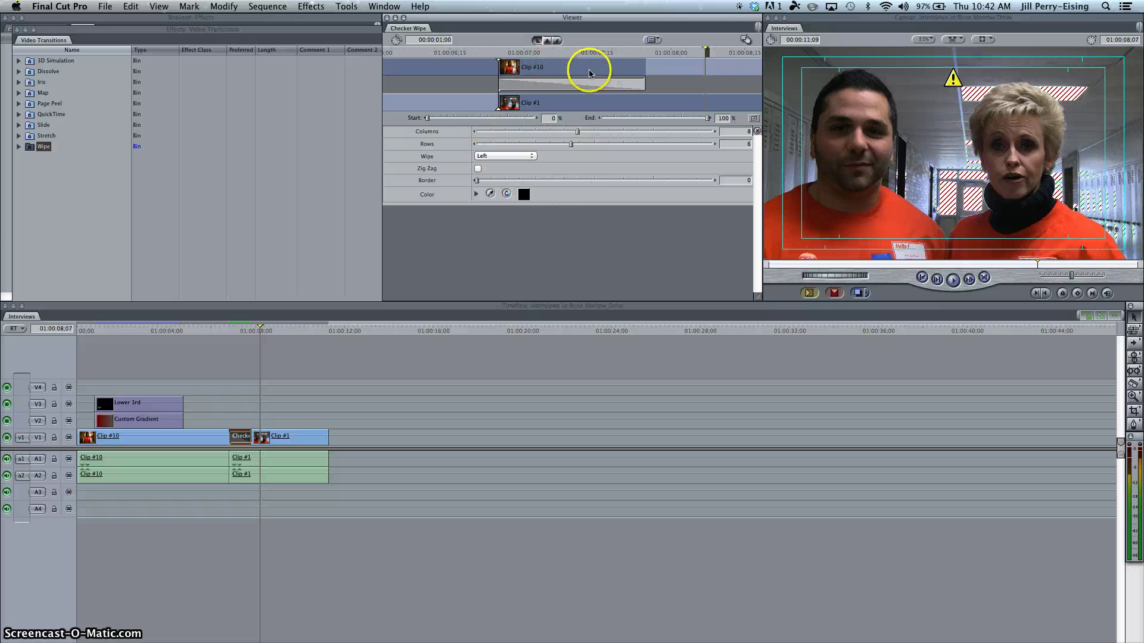
pyautogui.moveTo(643, 82)
pyautogui.mouseDown()
pyautogui.moveTo(658, 82)
pyautogui.moveTo(642, 84)
pyautogui.mouseUp()
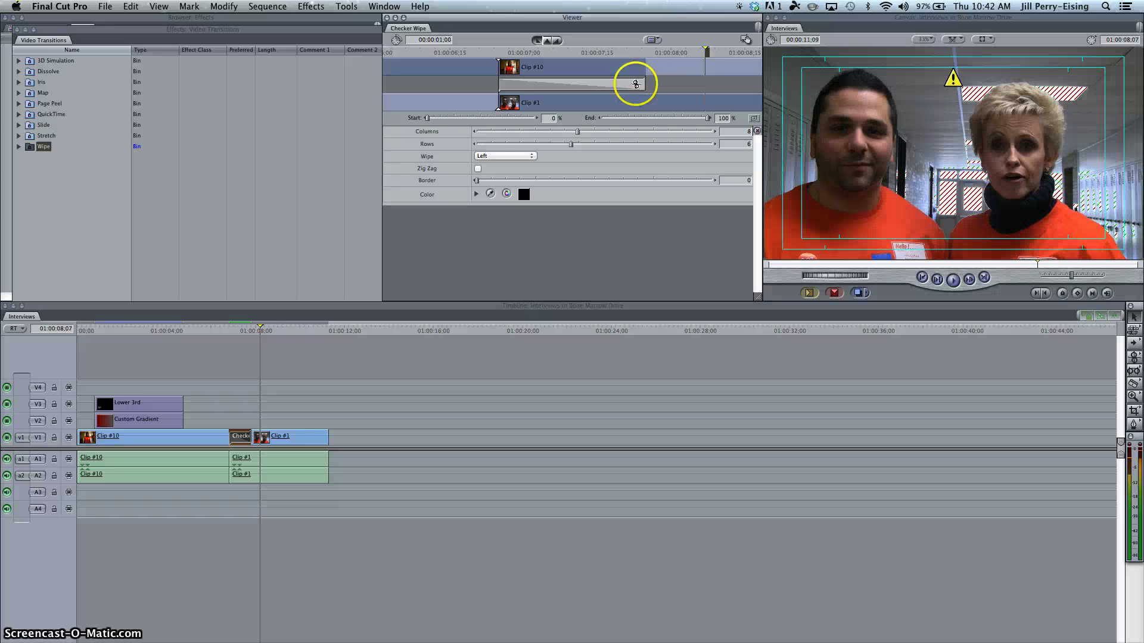